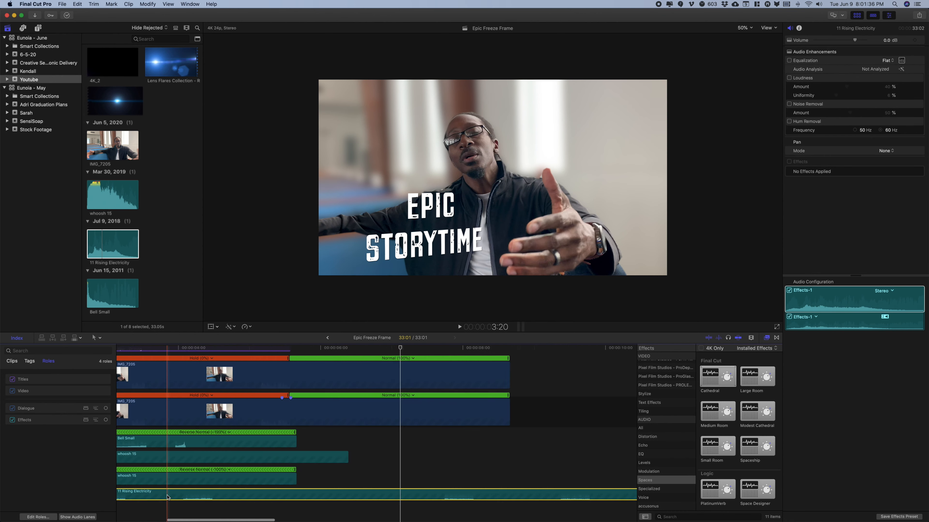
# Step: Trim the quiet opening off the 11 Rising Electricity audio clip and move its start to the beginning of the freeze frame
pyautogui.hscroll(-4, 168, 490)
pyautogui.press('space')
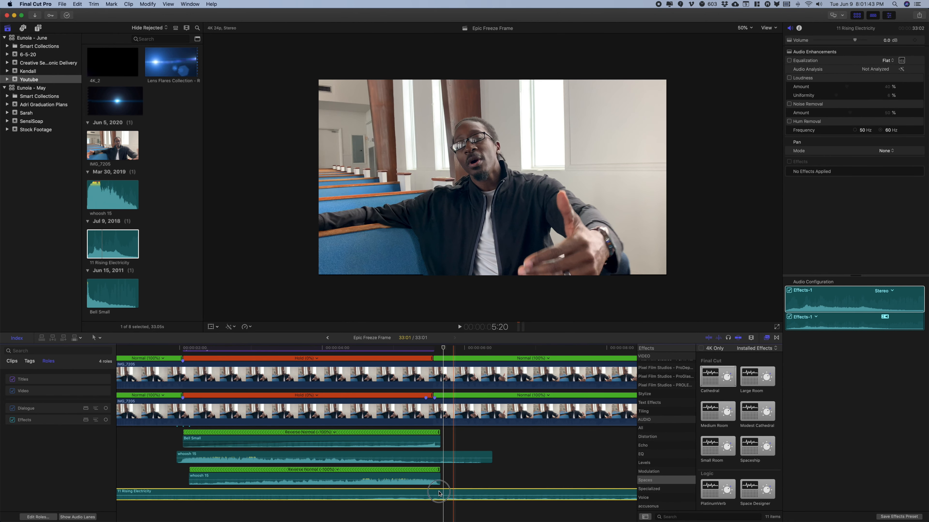
pyautogui.hotkey('shift', 'z')
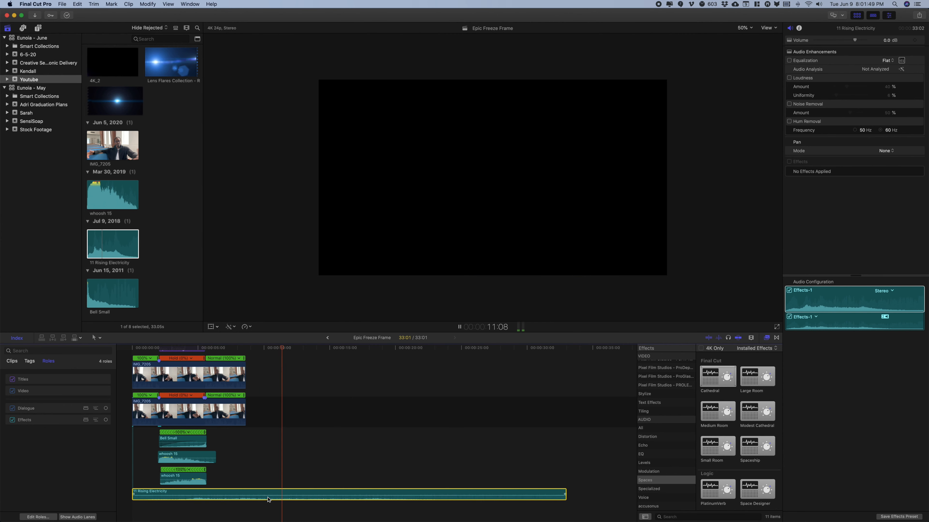
pyautogui.hotkey('alt', '[')
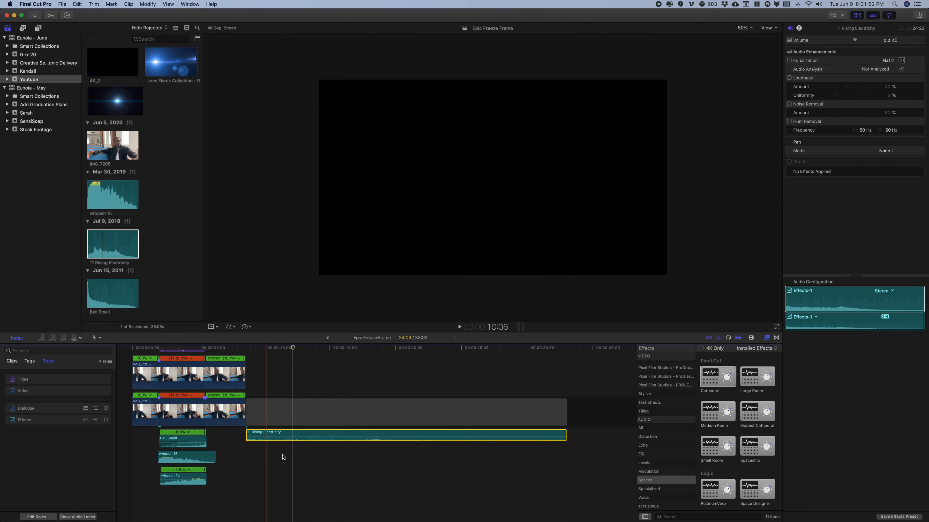
pyautogui.moveTo(277, 436); pyautogui.dragTo(189, 504)
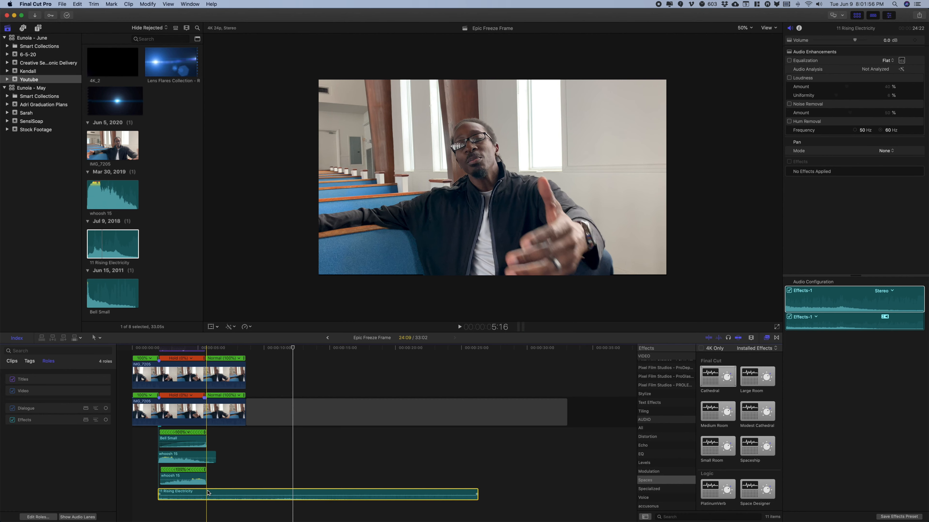
# Step: Trim the end of the 11 Rising Electricity clip to 5:16, matching the reversed sound effects, and play the result
pyautogui.scroll(3, 208, 493)
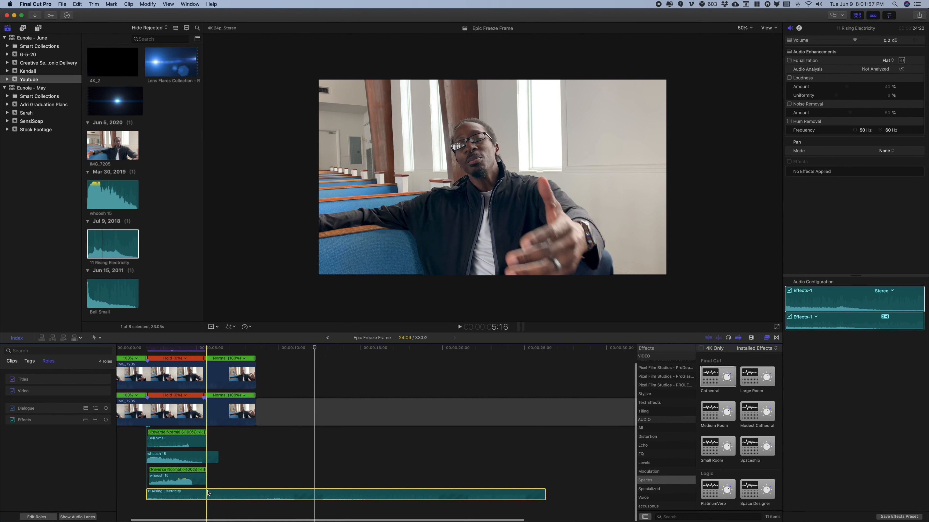
pyautogui.hscroll(-3, 208, 494)
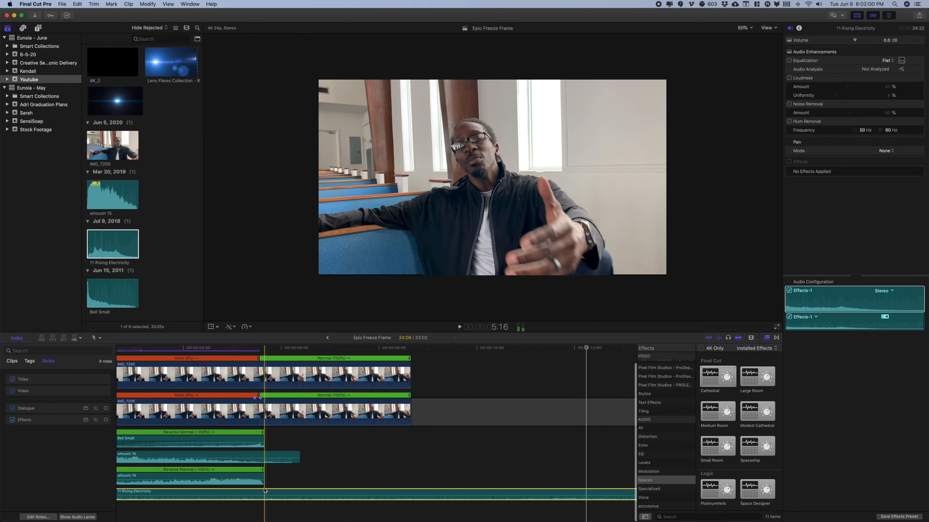
pyautogui.hotkey('alt', ']')
pyautogui.hscroll(-5, 264, 496)
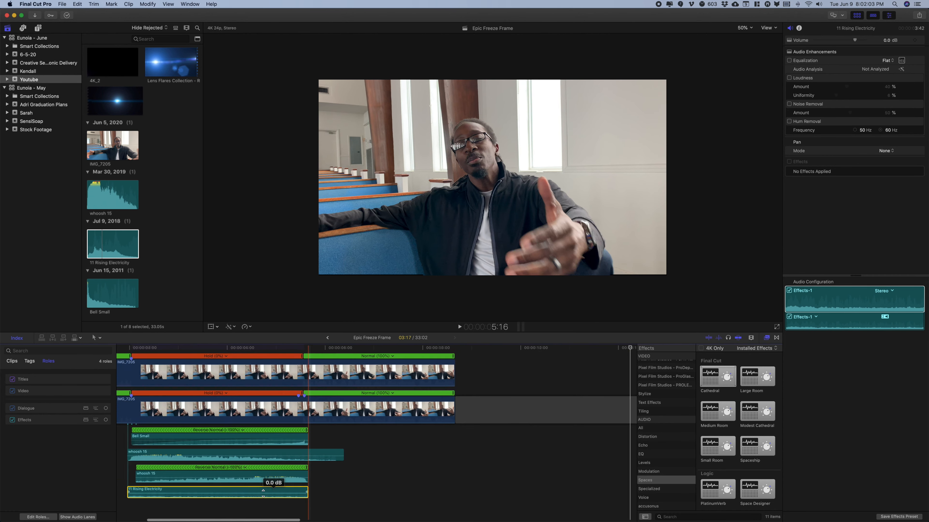
pyautogui.press('space')
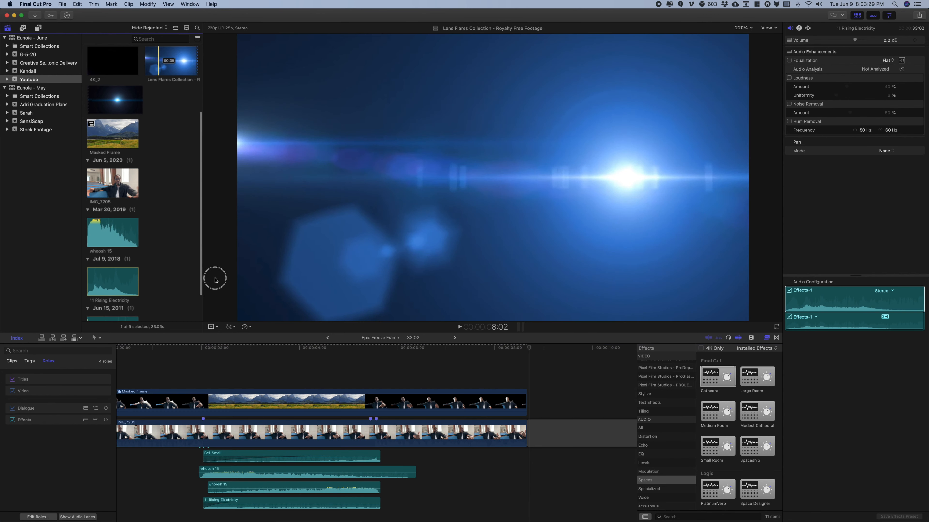
# Step: Select the full range of the Lens Flares Collection footage and place it above the Masked Frame clip, near the start of the freeze section
pyautogui.moveTo(158, 61); pyautogui.dragTo(189, 39)
pyautogui.click(156, 198)
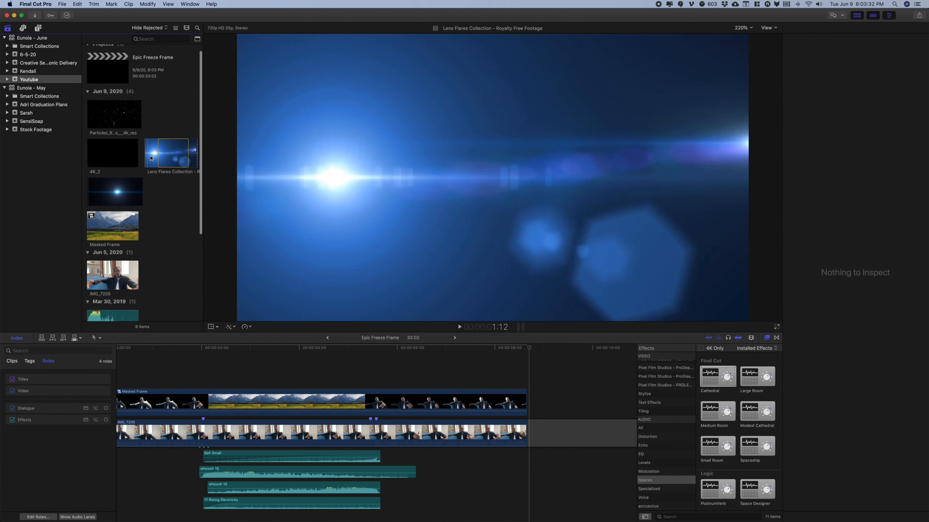
pyautogui.click(160, 155)
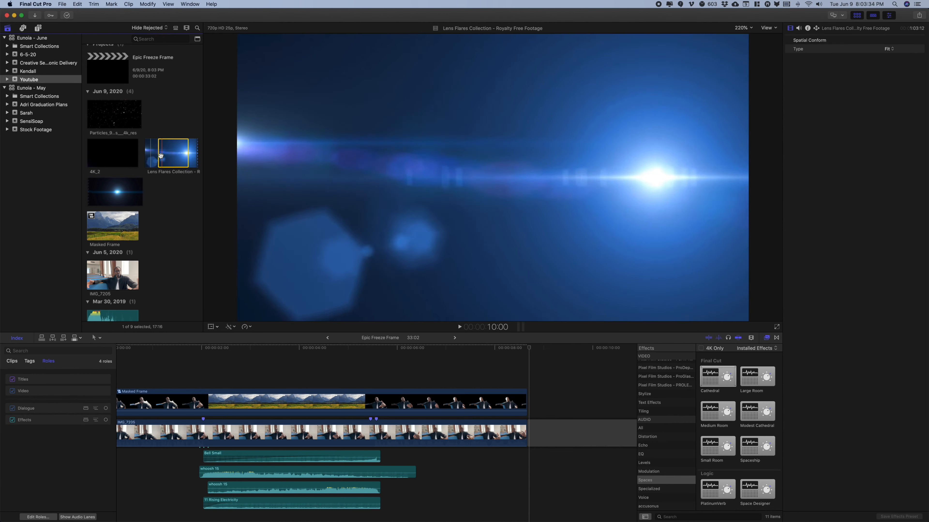
pyautogui.moveTo(159, 155); pyautogui.dragTo(134, 155)
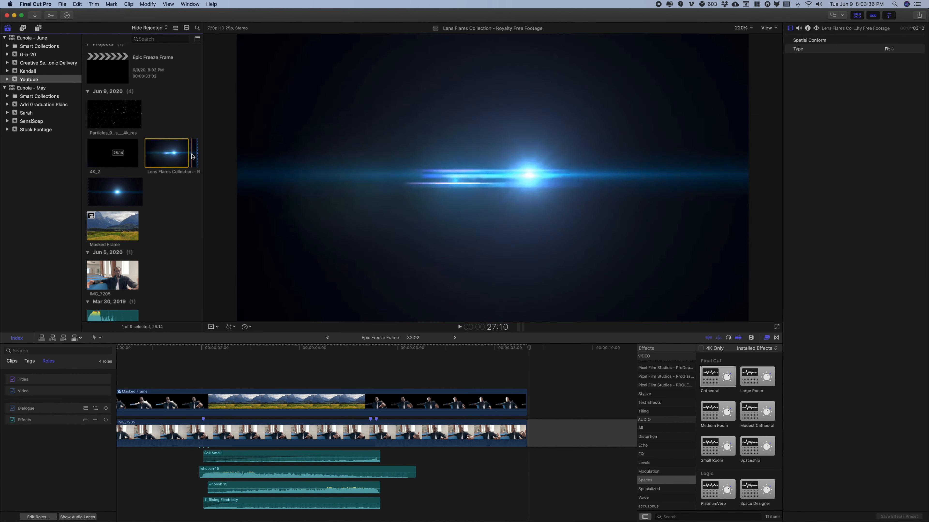
pyautogui.moveTo(193, 157); pyautogui.dragTo(146, 204)
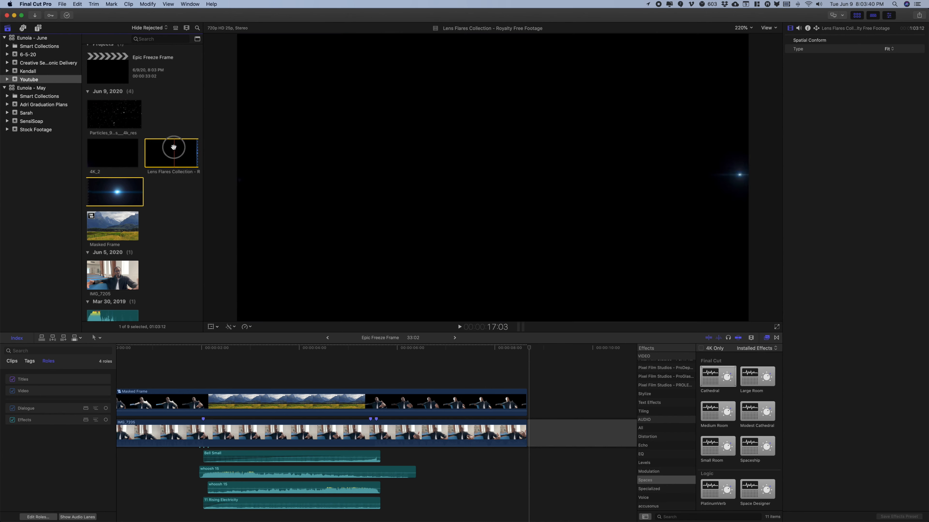
pyautogui.moveTo(177, 149); pyautogui.dragTo(239, 357)
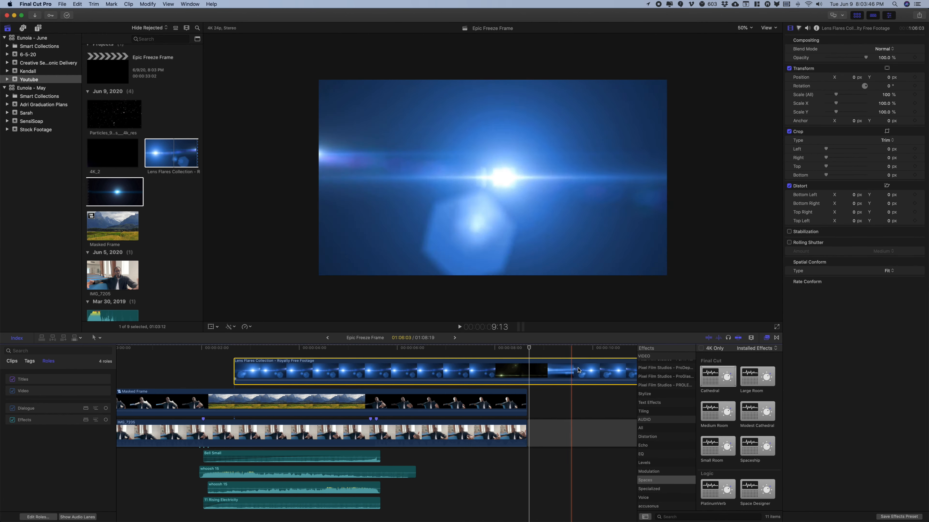
# Step: Split the lens flare clip at 9:05, where the blue flare enters from the side
pyautogui.hscroll(2, 562, 370)
pyautogui.hscroll(4, 562, 370)
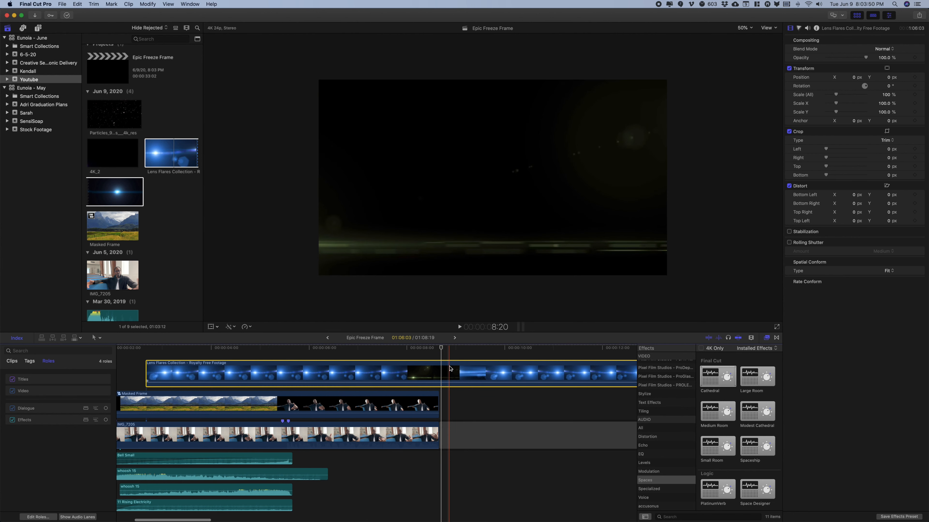
pyautogui.press('Right')
pyautogui.press('Right')
pyautogui.press('Right')
pyautogui.press('Right')
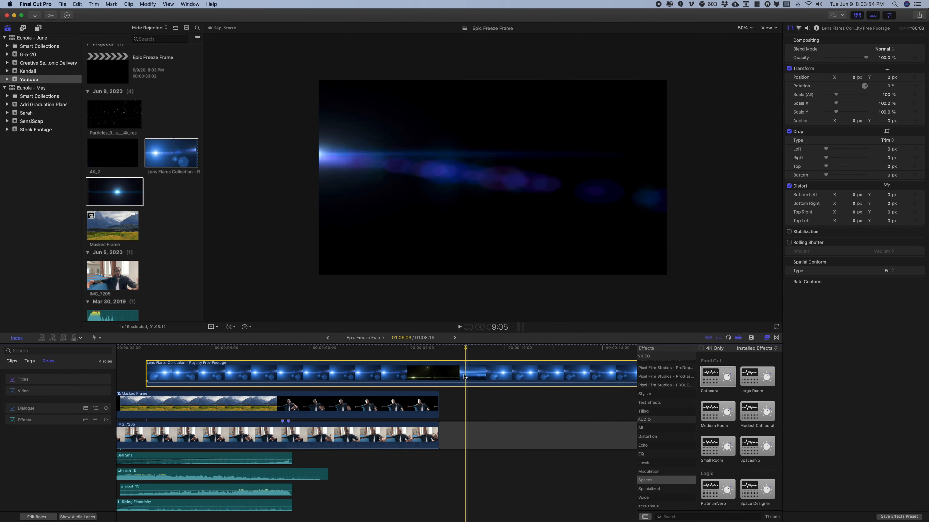
pyautogui.press('super+b')
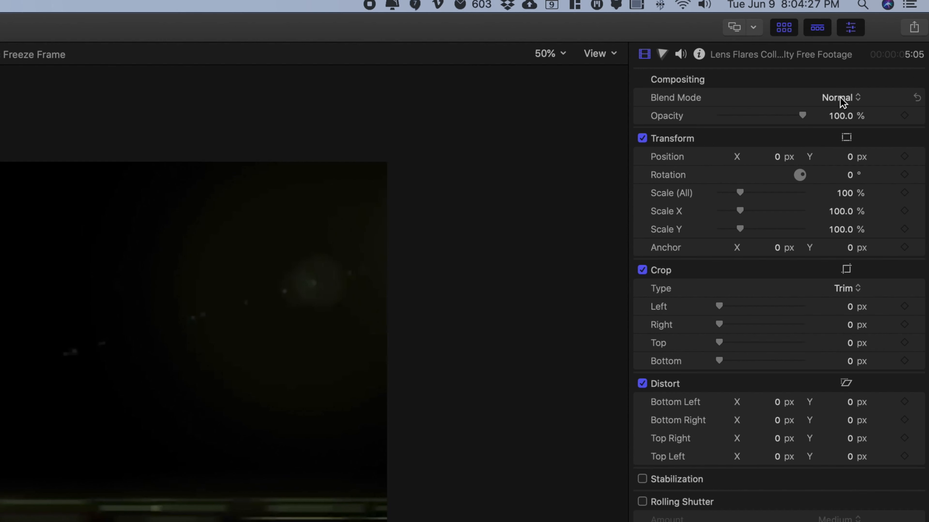
# Step: Set the lens flare clip's blend mode to Add and place it beneath the Masked Frame clip
pyautogui.click(884, 48)
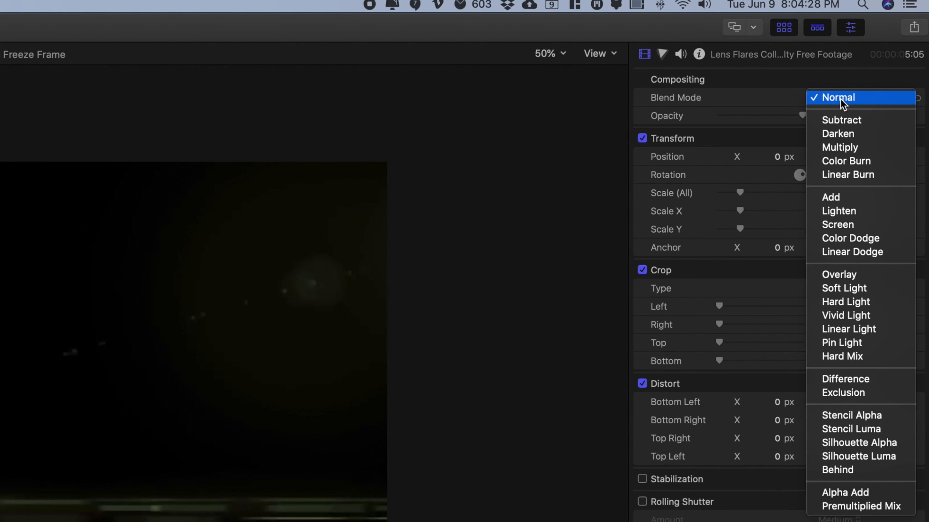
pyautogui.click(862, 202)
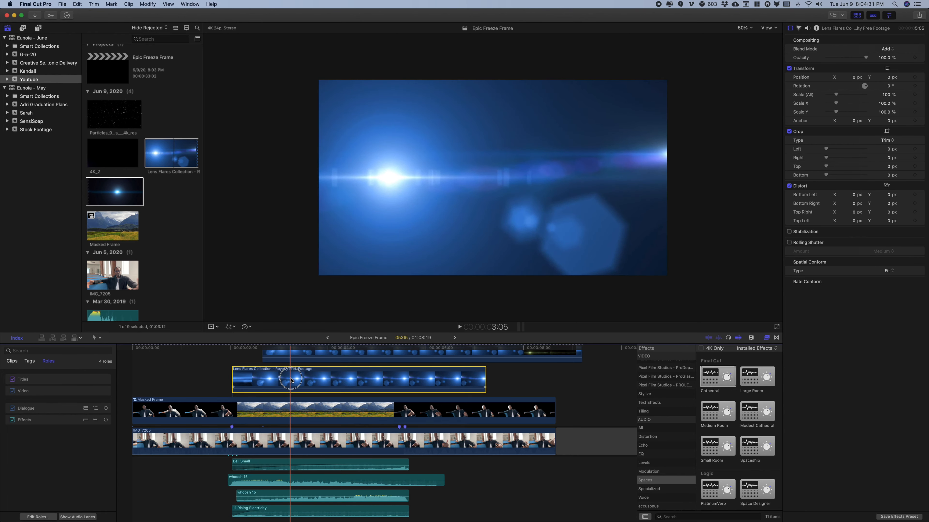
pyautogui.moveTo(292, 380); pyautogui.dragTo(291, 410)
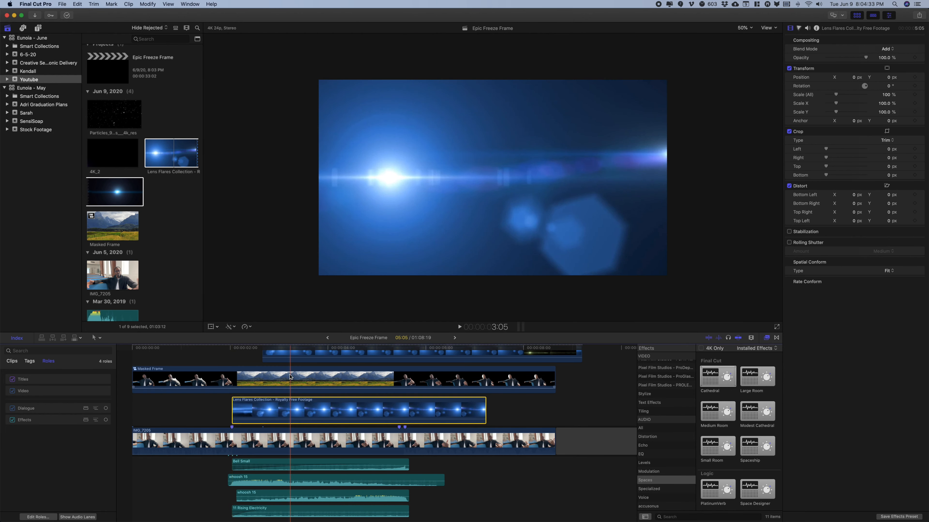
# Step: Delete the leftover lens flare segment above the Masked Frame clip and play the composite
pyautogui.click(292, 358)
pyautogui.press('BackSpace')
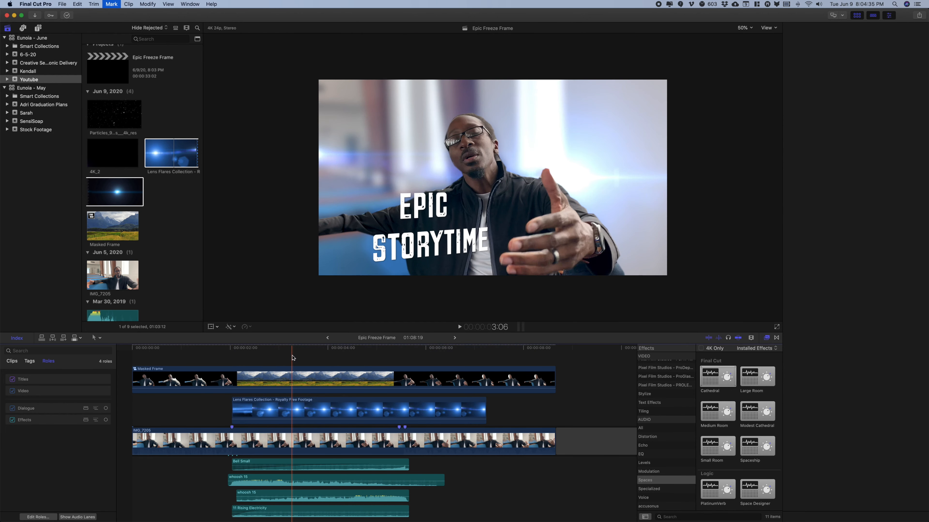
pyautogui.press('space')
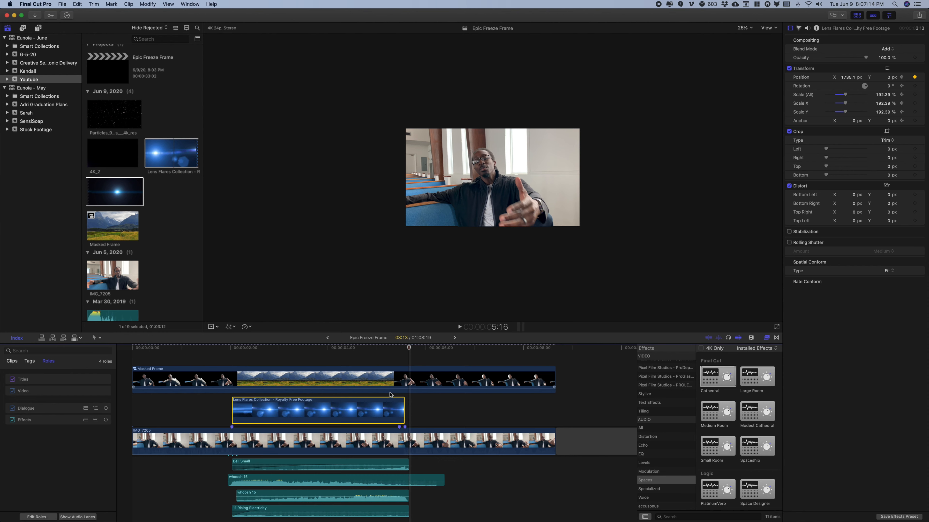
# Step: Place the Particles clip between the Masked Frame and lens flare layers at the start of the freeze section
pyautogui.click(108, 131)
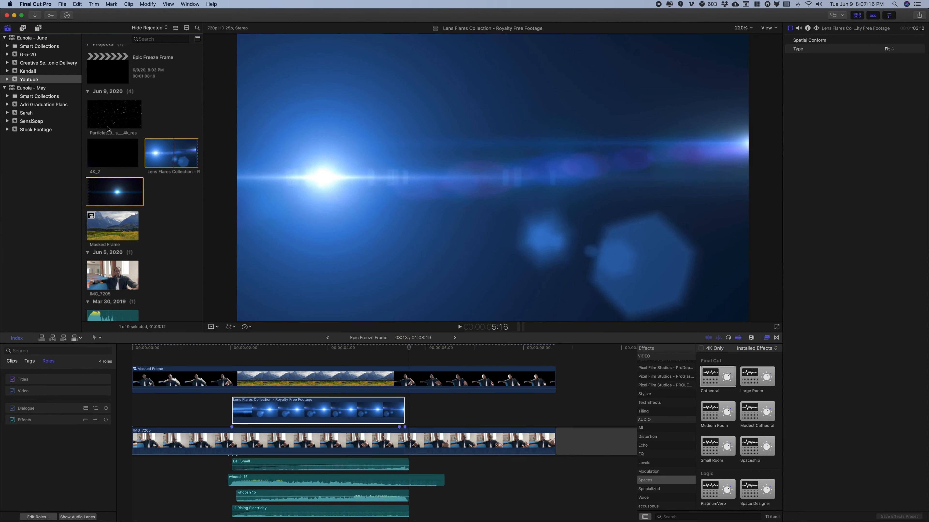
pyautogui.click(104, 117)
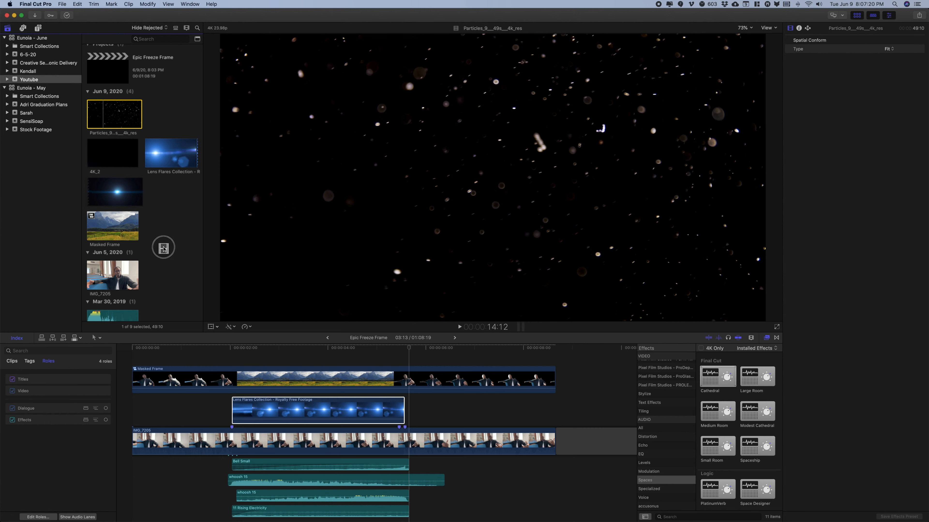
pyautogui.moveTo(163, 248); pyautogui.dragTo(222, 388)
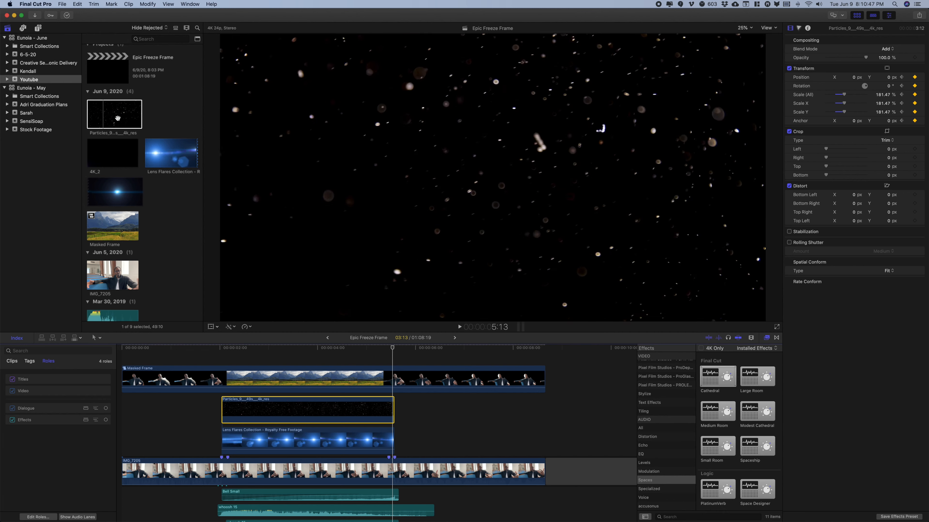
# Step: Add a second Particles clip above the Masked Frame layer, aligned with the start of the freeze section
pyautogui.click(117, 118)
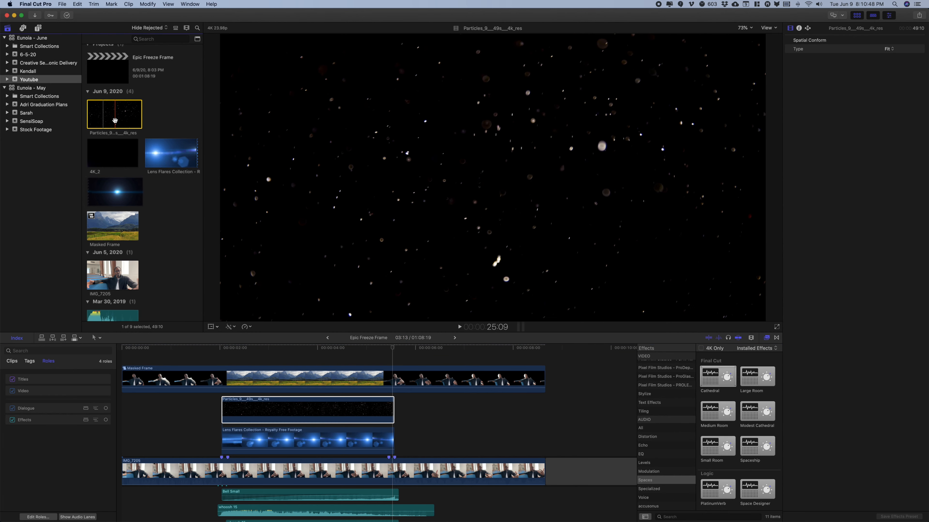
pyautogui.click(114, 121)
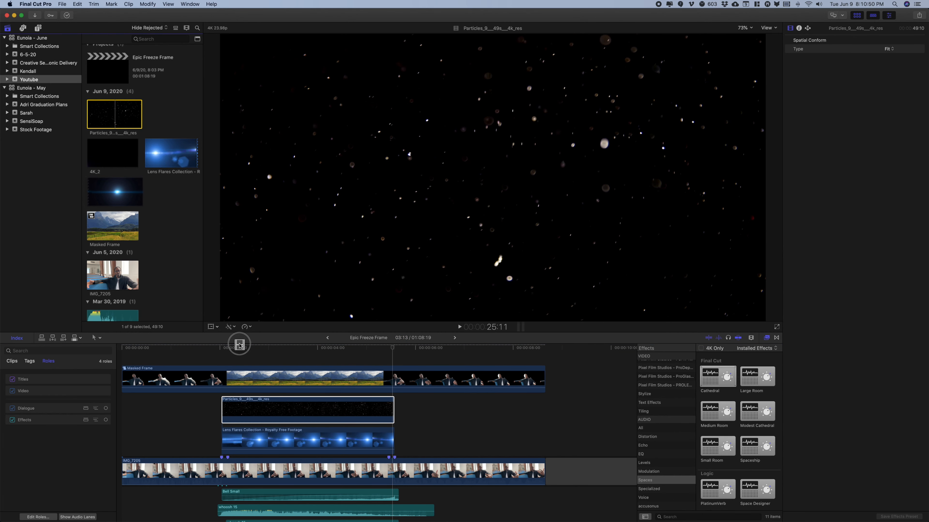
pyautogui.moveTo(239, 344); pyautogui.dragTo(223, 355)
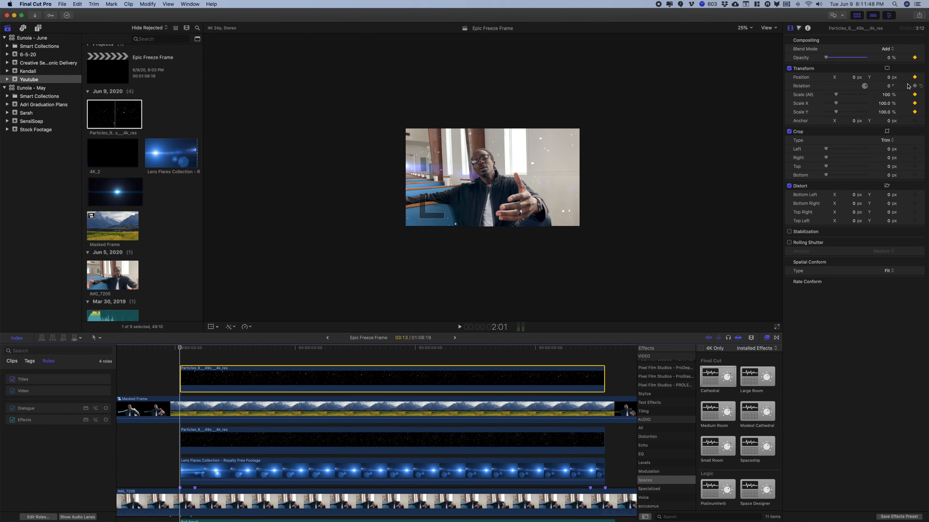
# Step: Enlarge the upper Particles clip well beyond the frame edges at 2:01 and reposition it with the Transform tool
pyautogui.click(887, 68)
pyautogui.moveTo(406, 224); pyautogui.dragTo(319, 269)
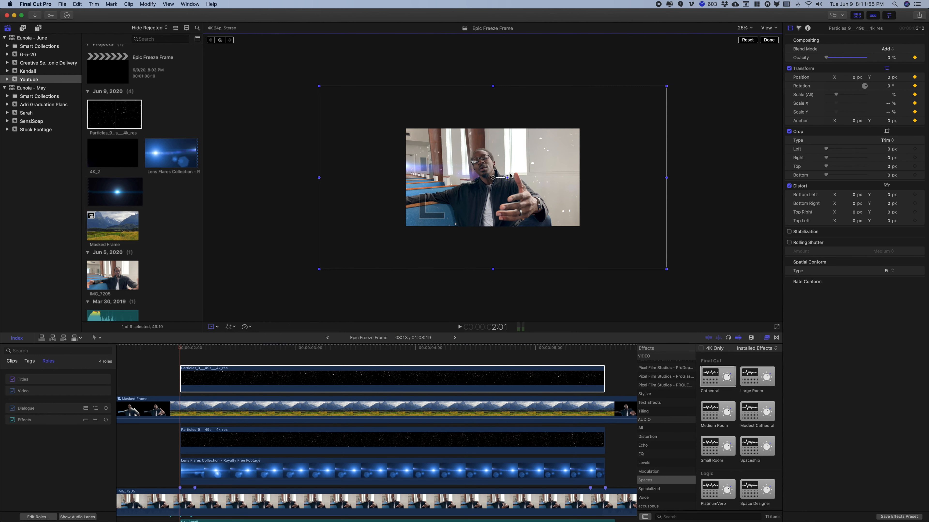
pyautogui.moveTo(510, 176); pyautogui.dragTo(483, 182)
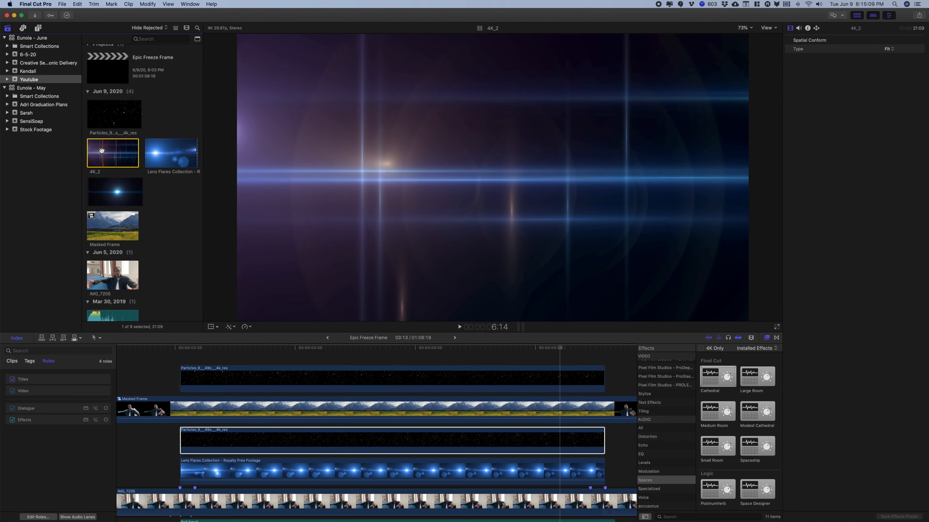
# Step: Place the 4K_2 flare clip beneath Masked Frame, shift it earlier, and trim it to run from 2:01 to 5:14
pyautogui.moveTo(112, 153); pyautogui.dragTo(183, 435)
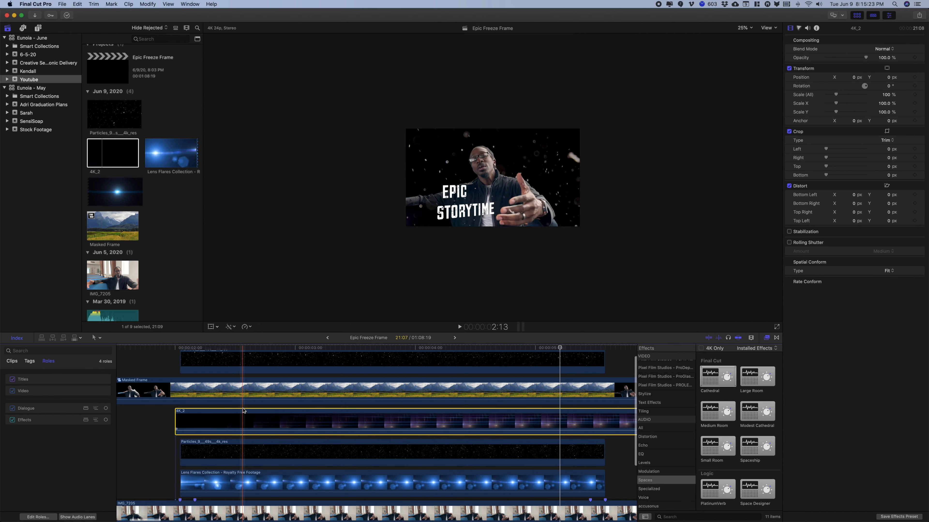
pyautogui.moveTo(357, 420); pyautogui.dragTo(197, 428)
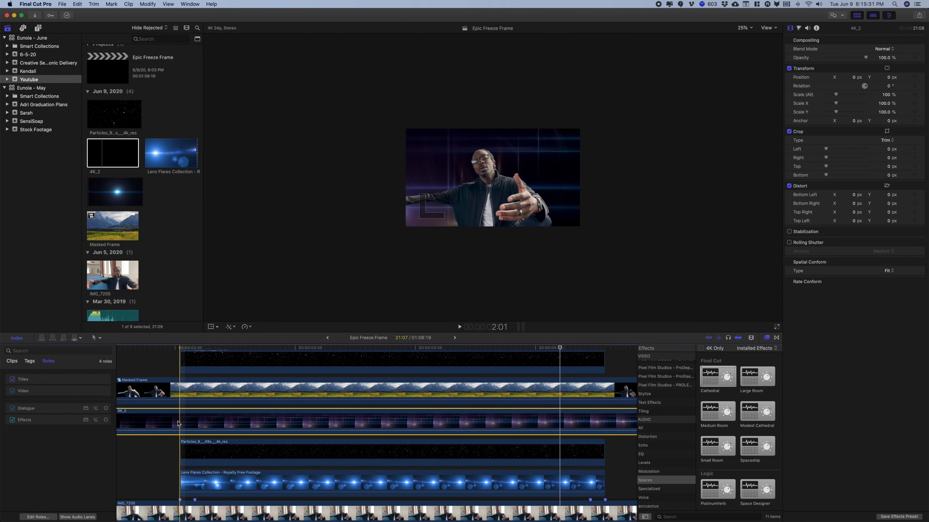
pyautogui.hotkey('alt', '[')
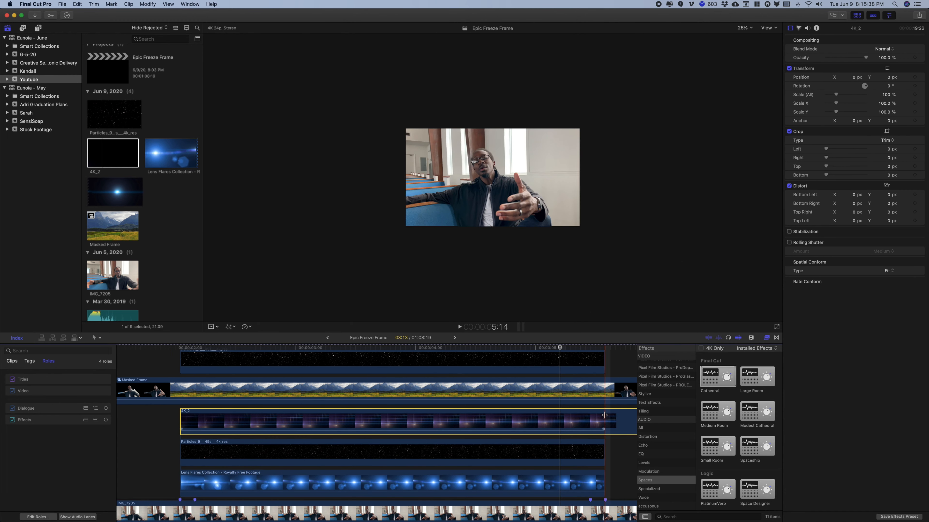
pyautogui.hotkey('alt', ']')
# Step: Place the Sci Fi Magic Main clip directly beneath the Masked Frame layer at the start of the freeze section and select it
pyautogui.scroll(-3, 136, 489)
pyautogui.click(185, 451)
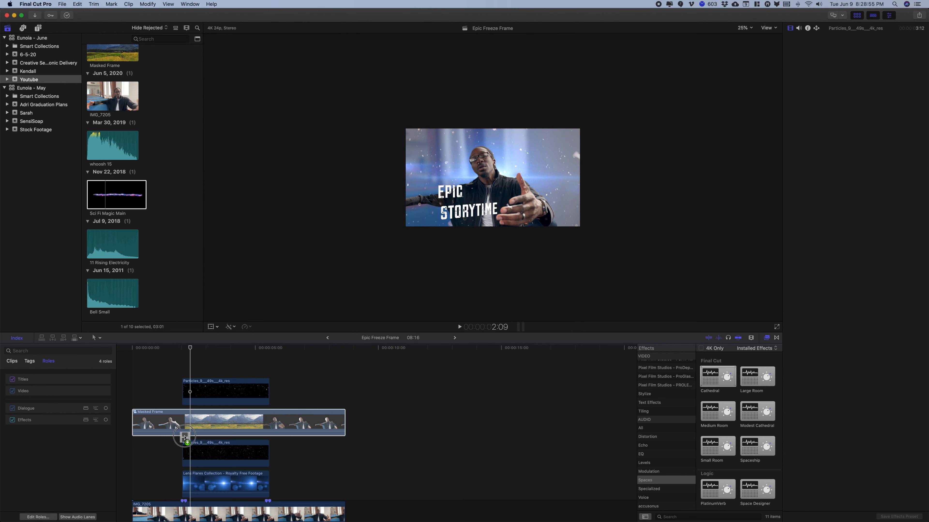
pyautogui.moveTo(183, 452); pyautogui.dragTo(183, 422)
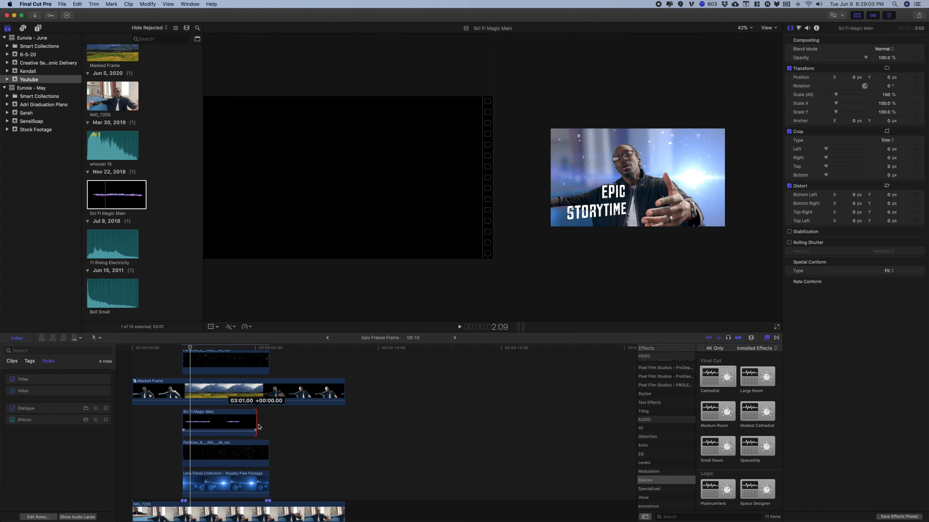
pyautogui.click(205, 424)
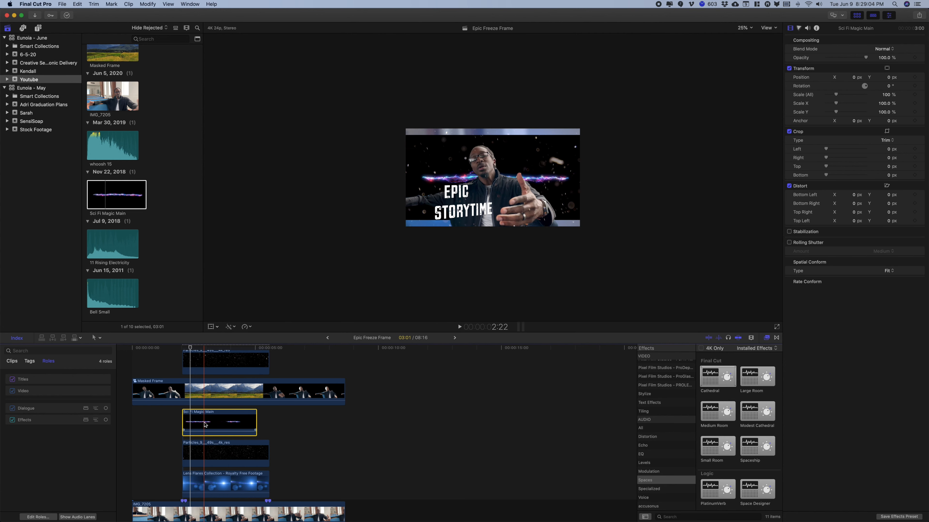
# Step: Shift the Sci Fi Magic Main clip slightly later beneath the Masked Frame layer
pyautogui.moveTo(216, 414); pyautogui.dragTo(242, 421)
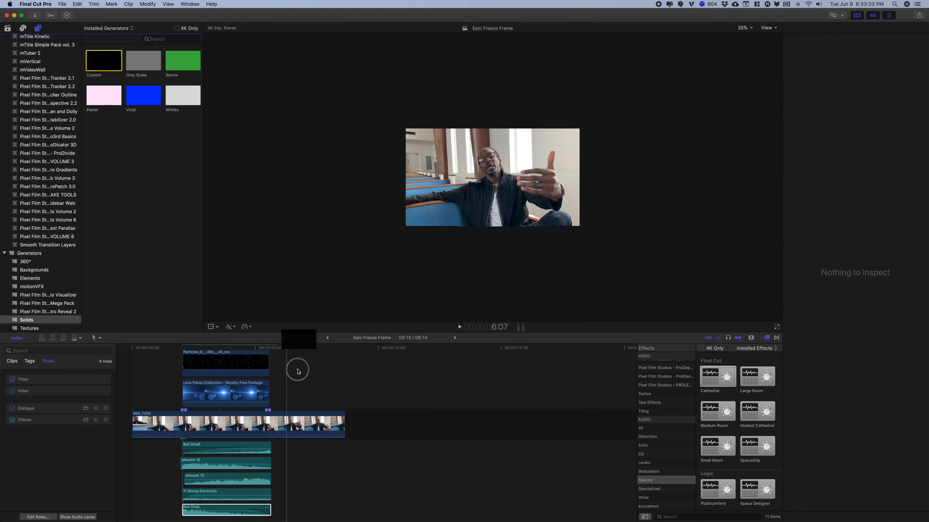
# Step: Place a black Custom solid between IMG_7205 and the lens flare clip, and distort its corners into a small shape outside the frame's left edge at 2:01
pyautogui.moveTo(298, 372); pyautogui.dragTo(231, 394)
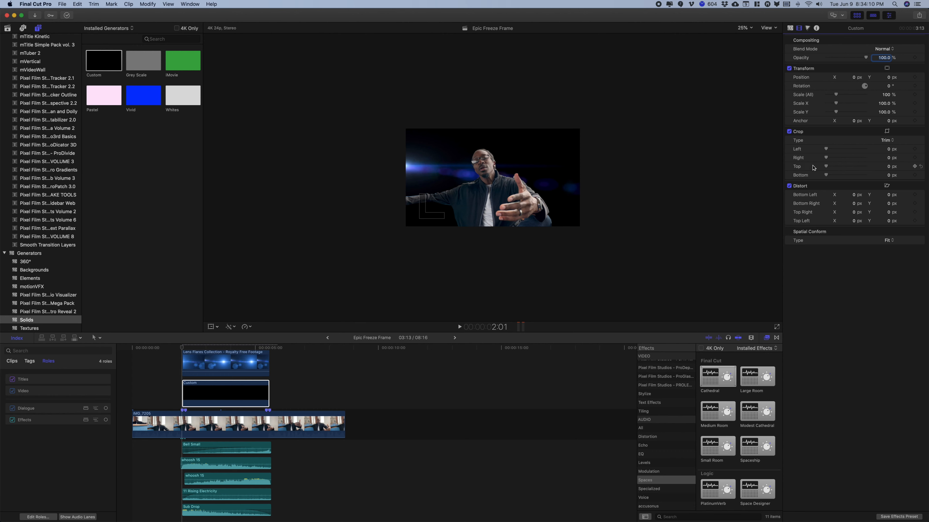
pyautogui.moveTo(406, 227); pyautogui.dragTo(366, 256)
pyautogui.moveTo(405, 129); pyautogui.dragTo(360, 203)
pyautogui.moveTo(579, 129); pyautogui.dragTo(390, 192)
pyautogui.moveTo(580, 226); pyautogui.dragTo(398, 234)
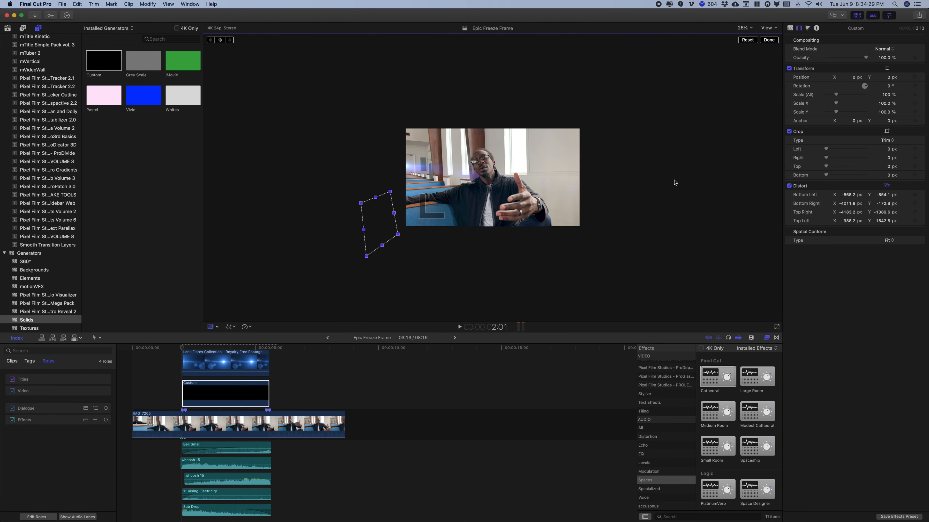
# Step: At 2:04, distort the Custom solid by stretching its two right corners diagonally across the frame and beyond its upper-right area
pyautogui.press('Right')
pyautogui.press('Right')
pyautogui.press('Right')
pyautogui.moveTo(390, 191); pyautogui.dragTo(570, 121)
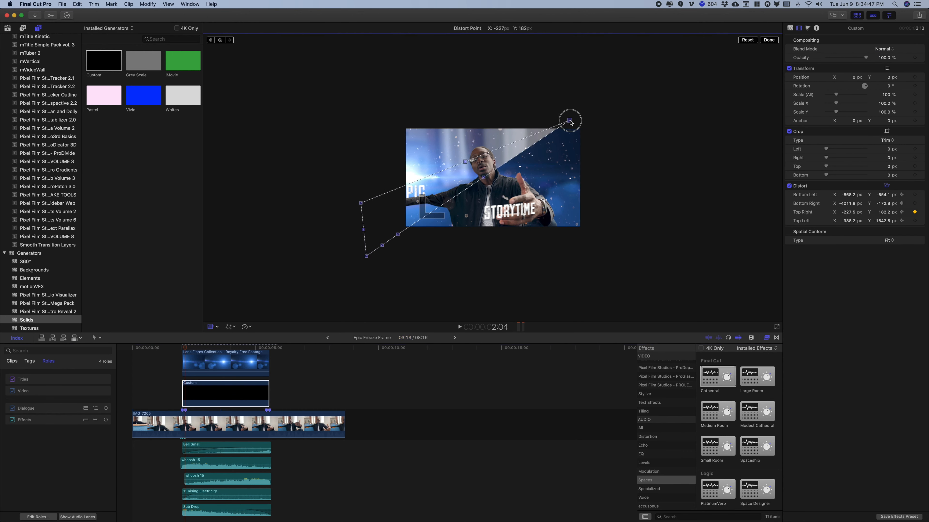
pyautogui.moveTo(399, 235); pyautogui.dragTo(630, 146)
pyautogui.moveTo(613, 102); pyautogui.dragTo(628, 78)
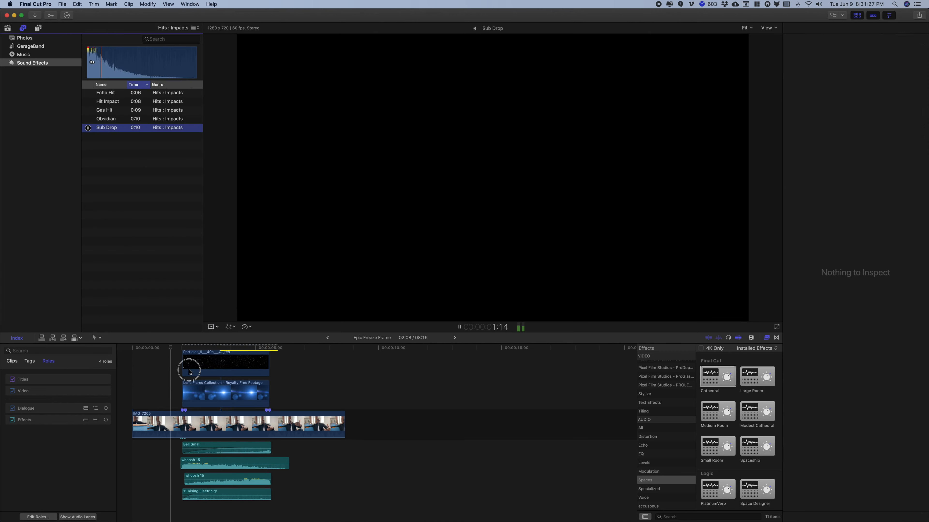
# Step: Add the Sub Drop sound effect beneath the 11 Rising Electricity audio clip, aligned with the start of the freeze section
pyautogui.moveTo(191, 370); pyautogui.dragTo(181, 511)
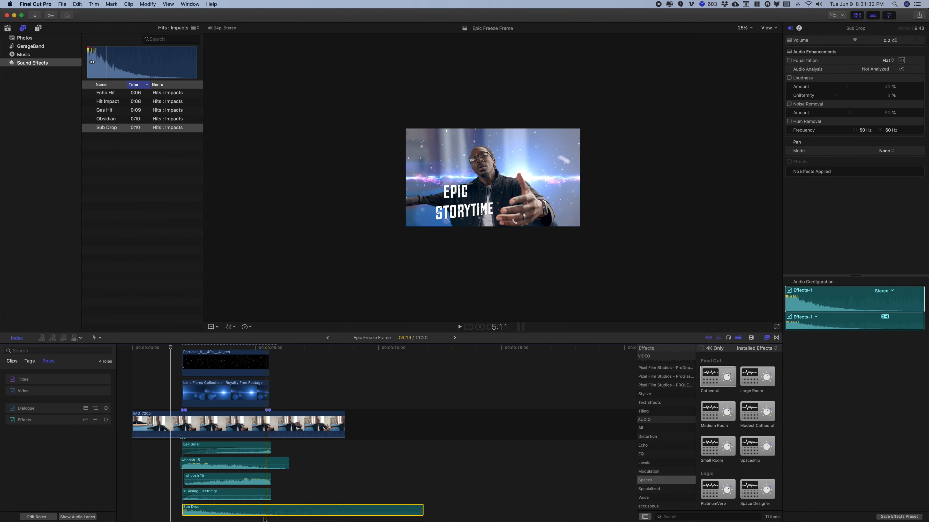